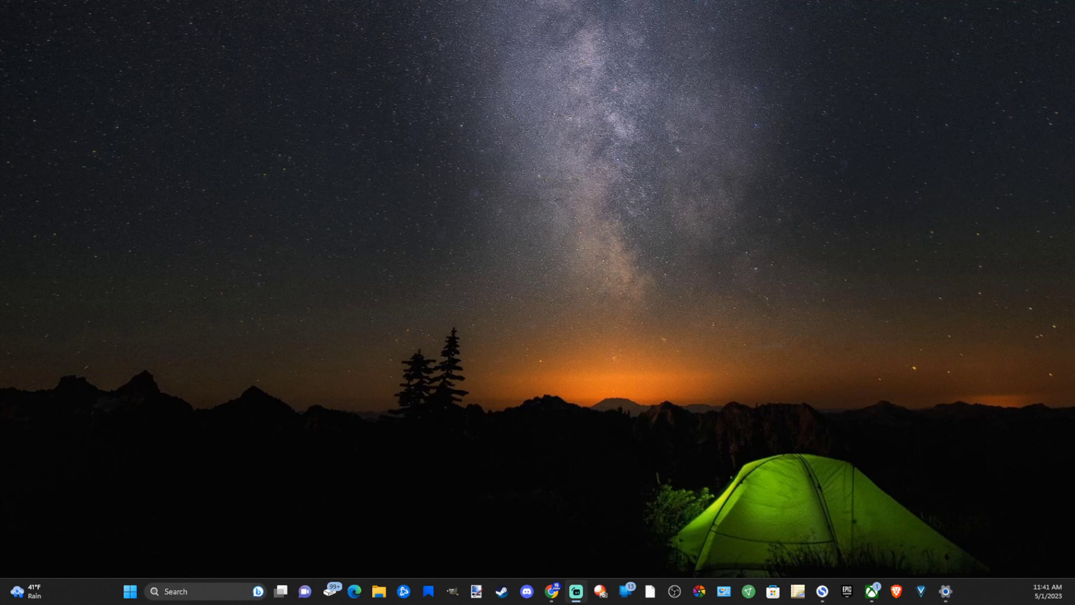
- Try typing a web search in the taskbar Search box, then dismiss the results
left_click(186, 591)
type("dawuoawwuoid")
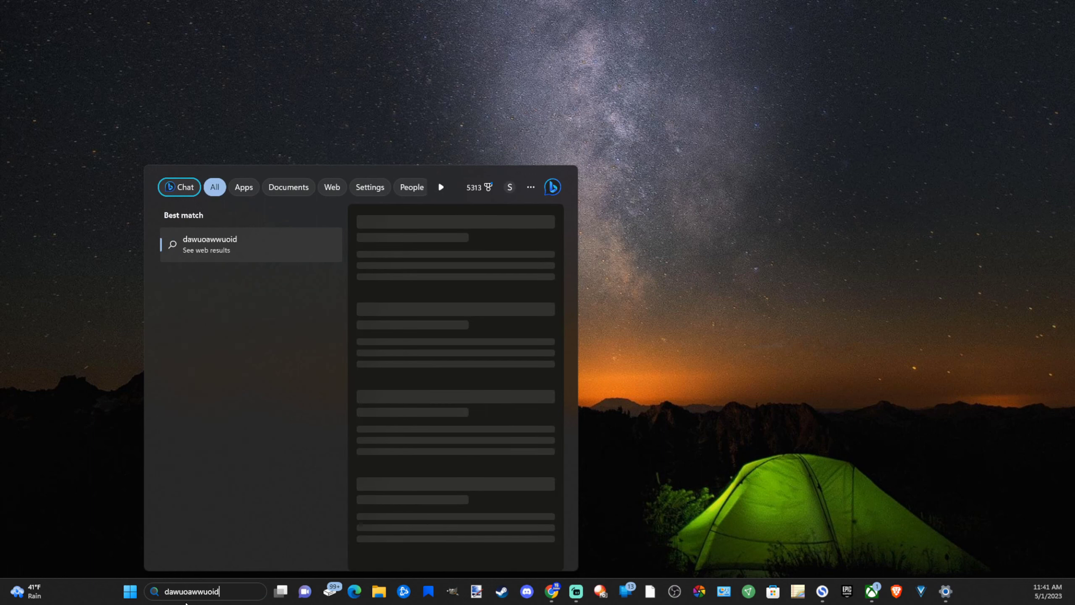
left_click(87, 442)
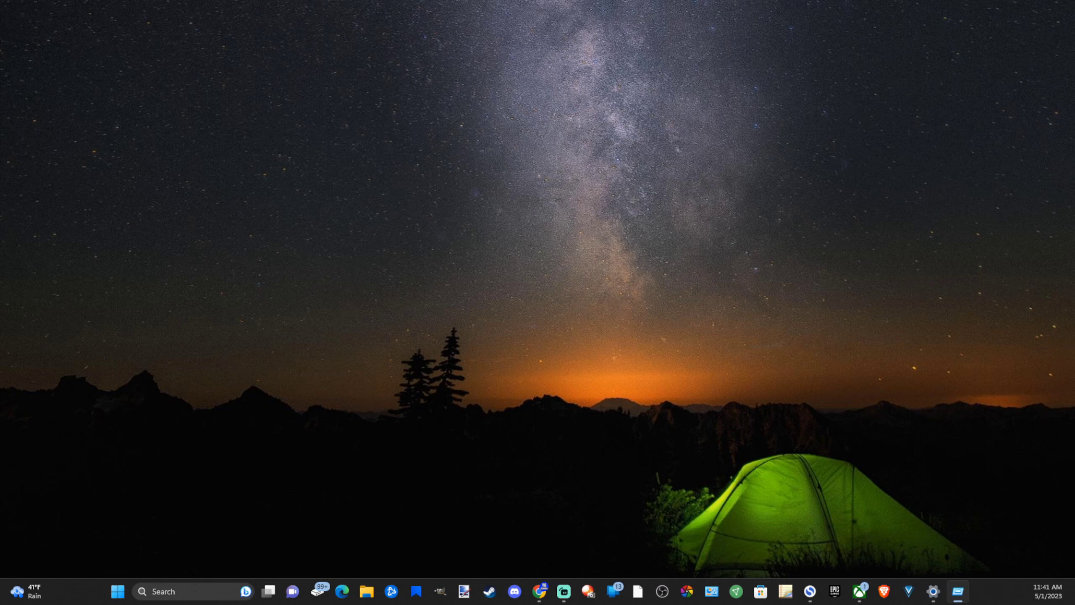
- Run ctfmon.exe from the Run dialog, then check Restart in the Start power menu
key("super+r")
left_click_drag(50, 364, 42, 437)
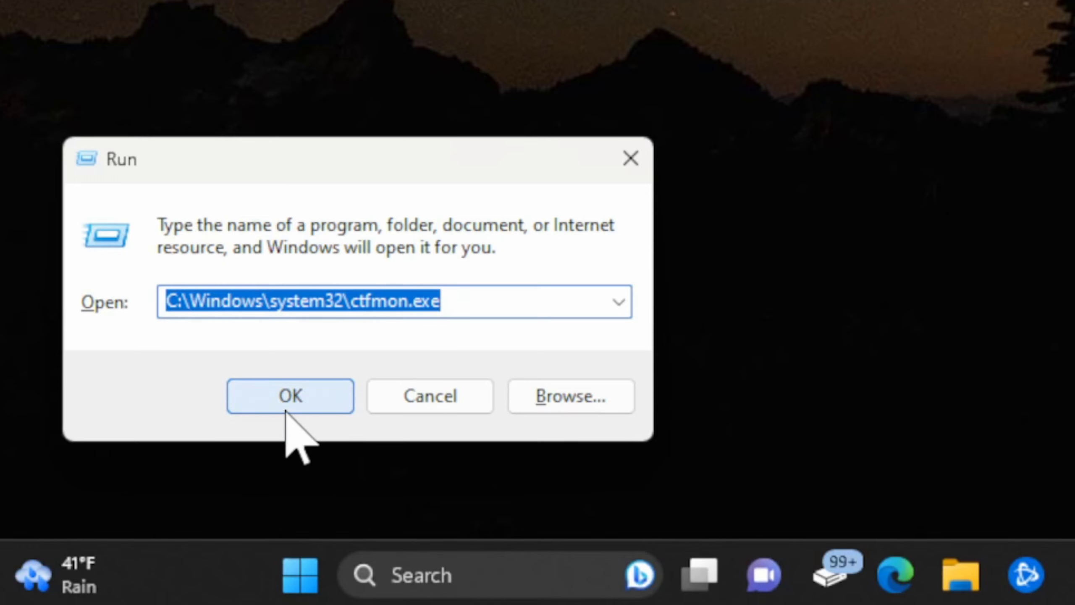
type("awdAWd")
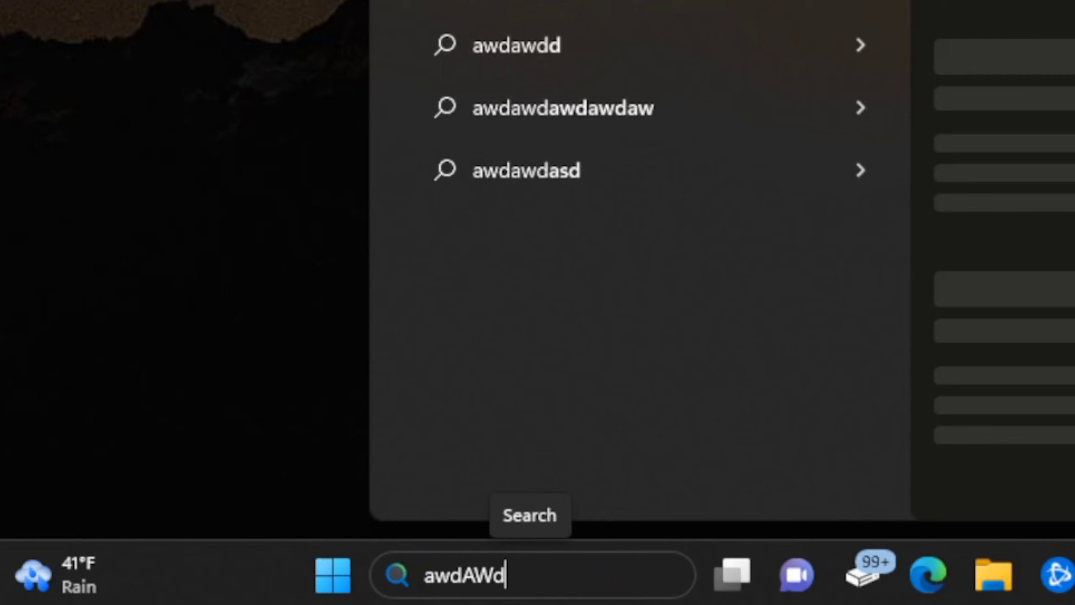
type("awdAWDaWd")
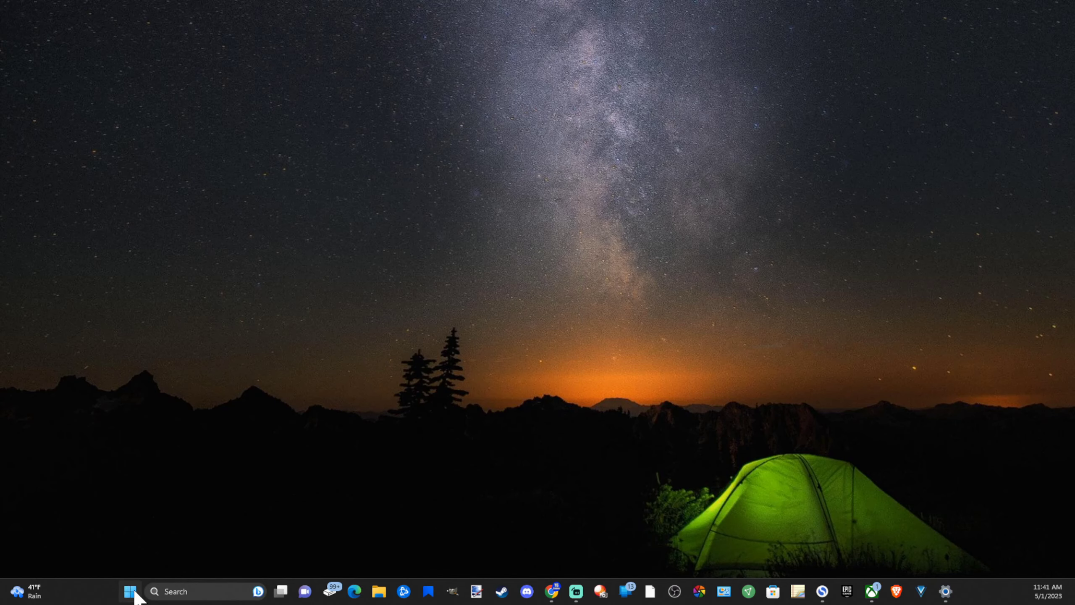
left_click(131, 591)
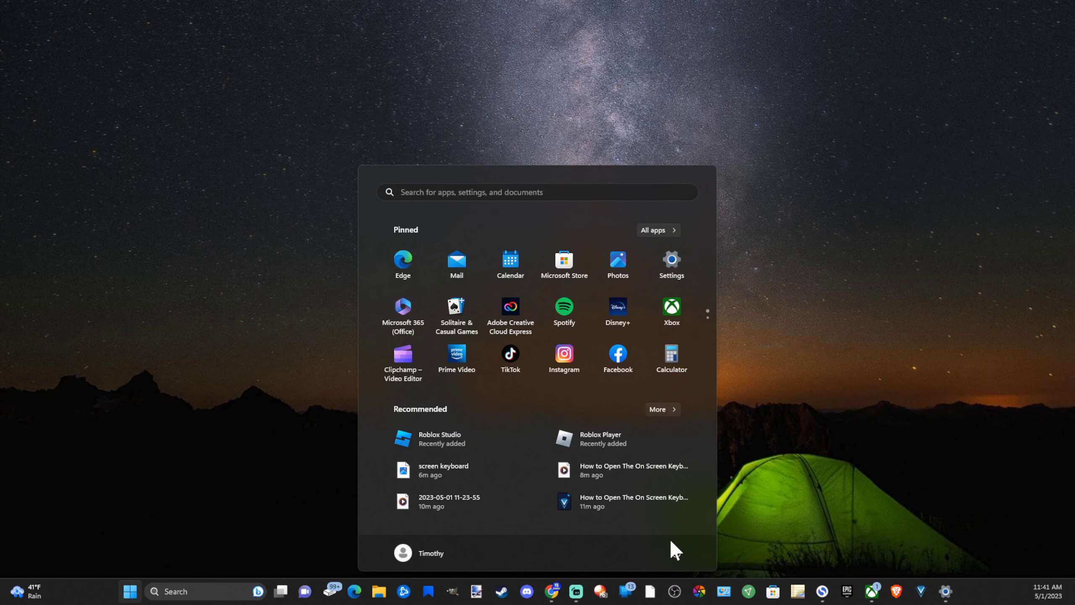
left_click(679, 555)
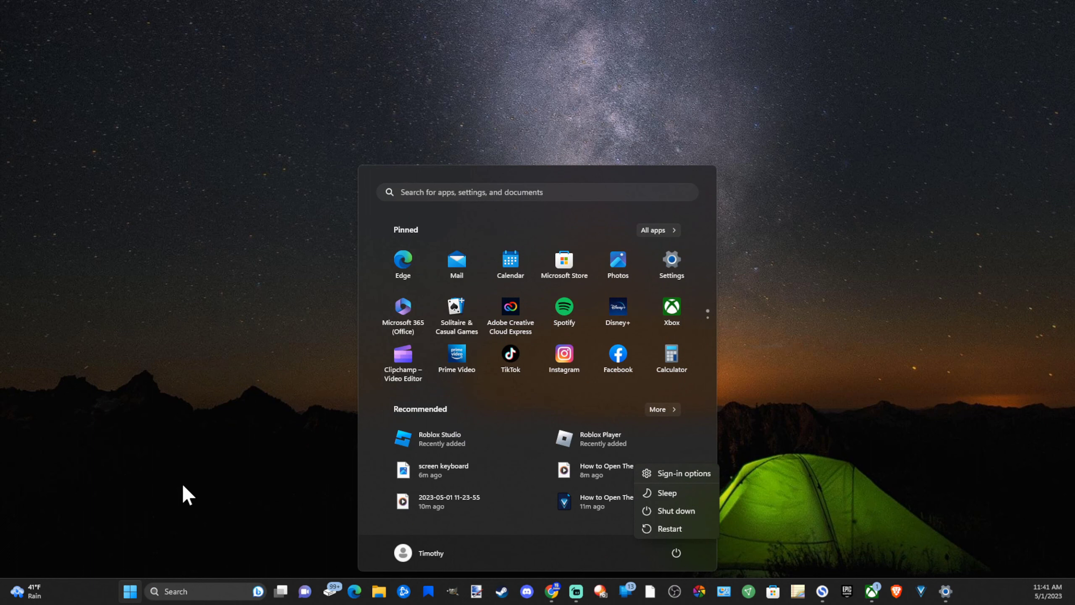
key("Escape")
left_click(180, 466)
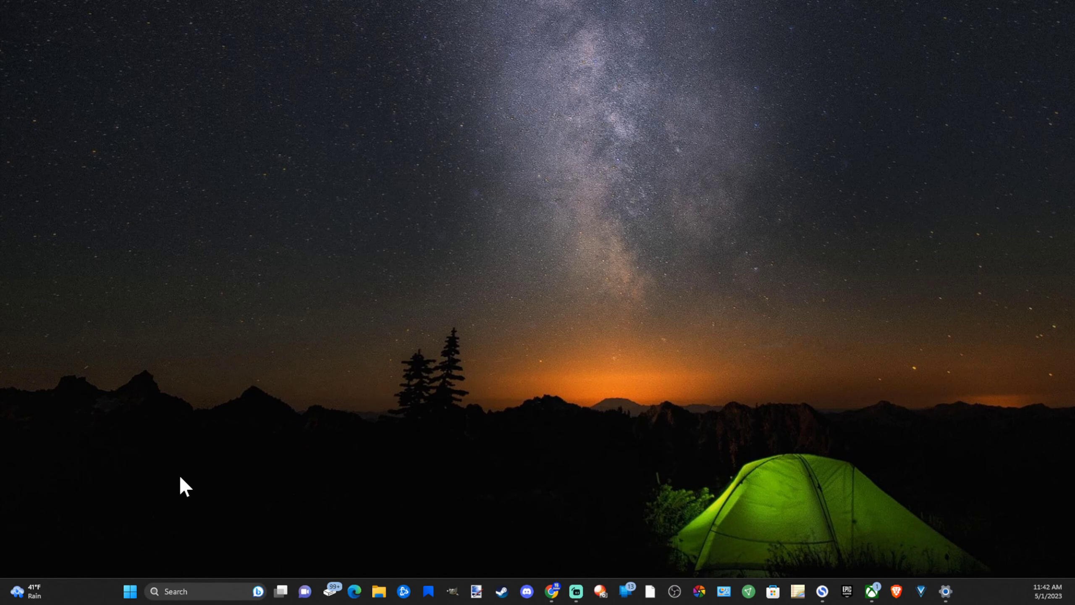